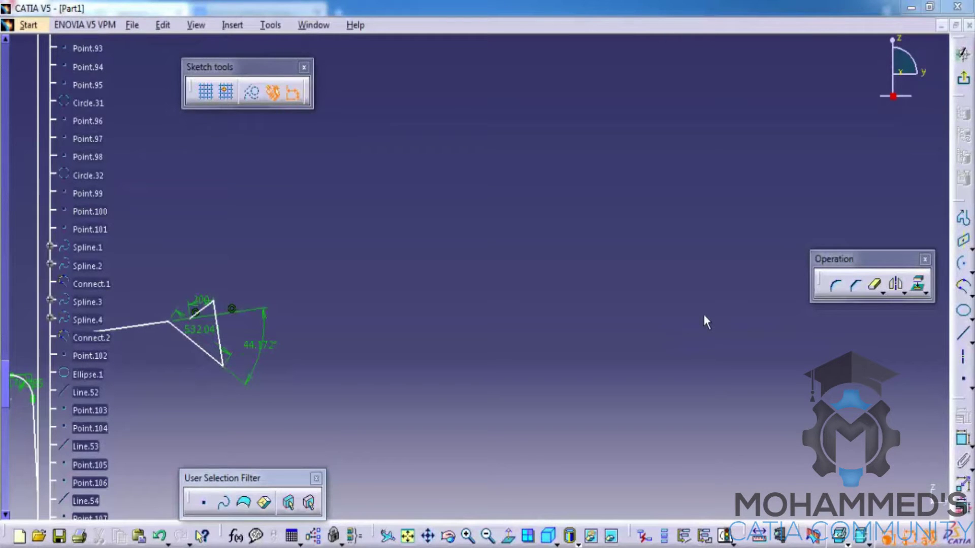
# Draw a two-line profile: a near-horizontal line, then a vertical line straight down.
pyautogui.click(961, 227)
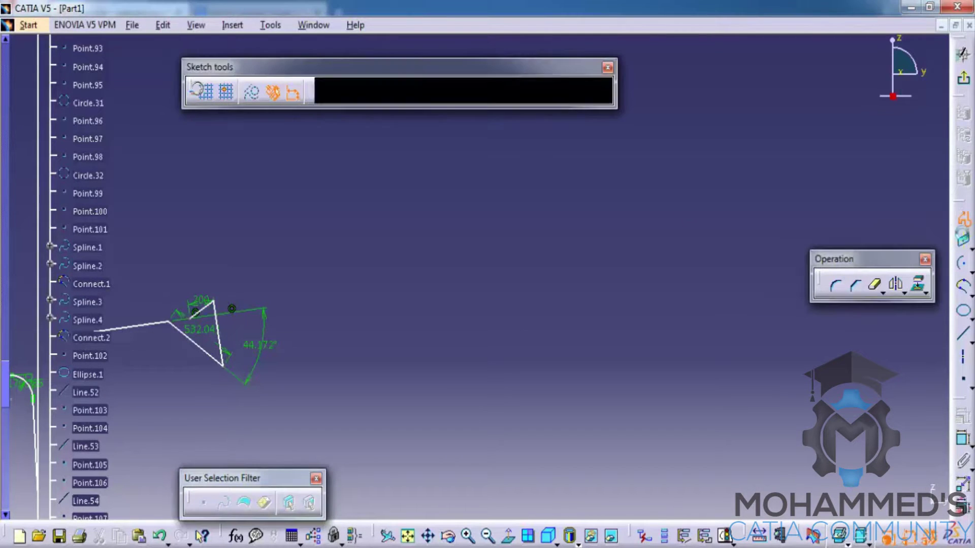
pyautogui.click(413, 185)
pyautogui.click(599, 192)
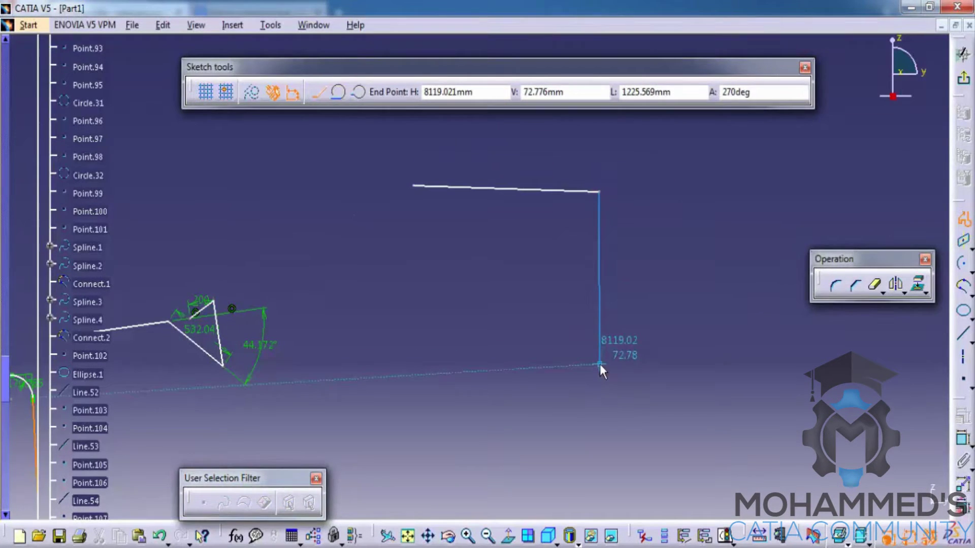
pyautogui.doubleClick(599, 364)
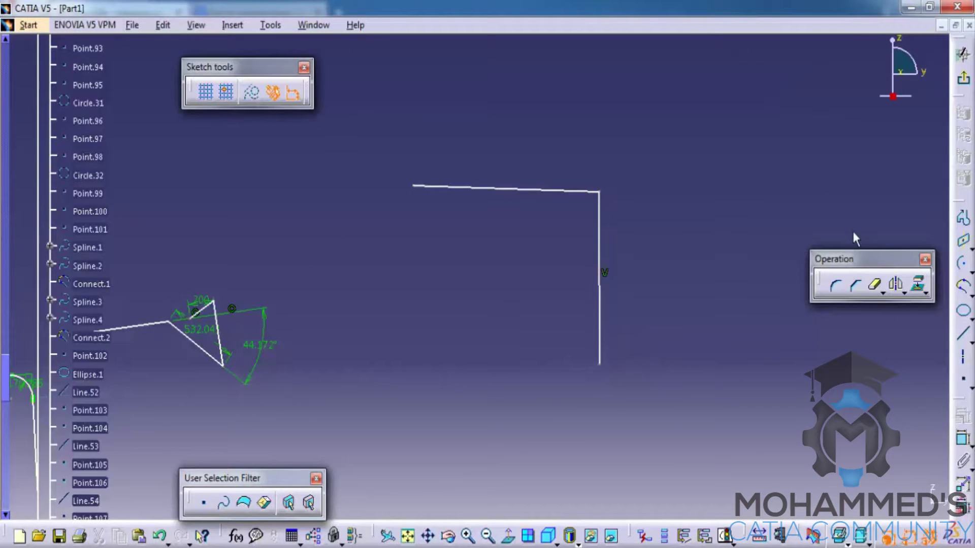
# Round the corner between the horizontal and vertical lines with a 482.966 fillet, trimming both lines.
pyautogui.click(835, 287)
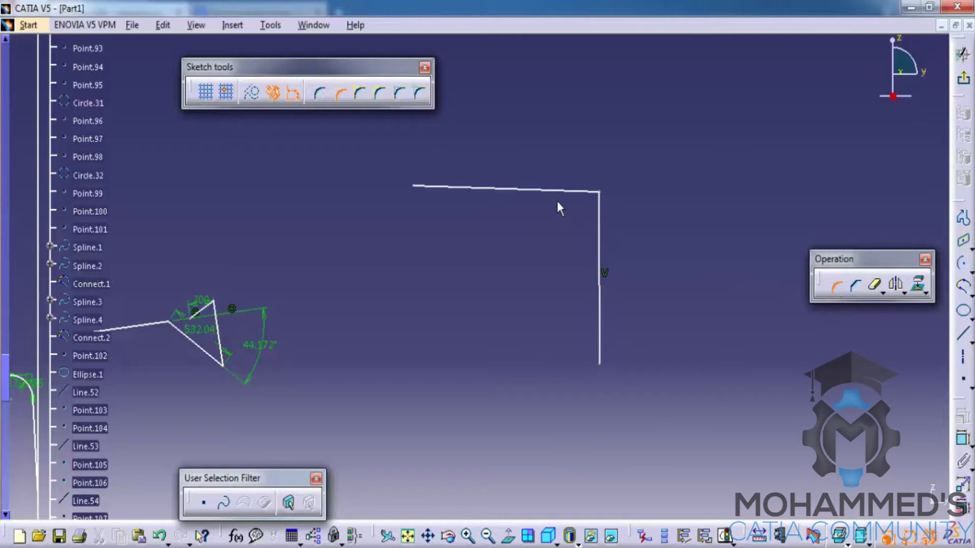
pyautogui.click(573, 193)
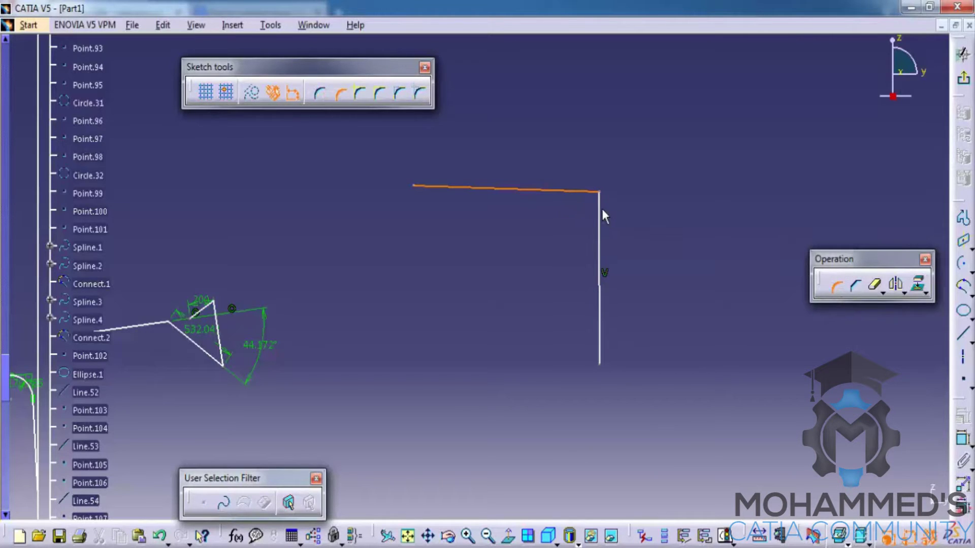
pyautogui.click(601, 220)
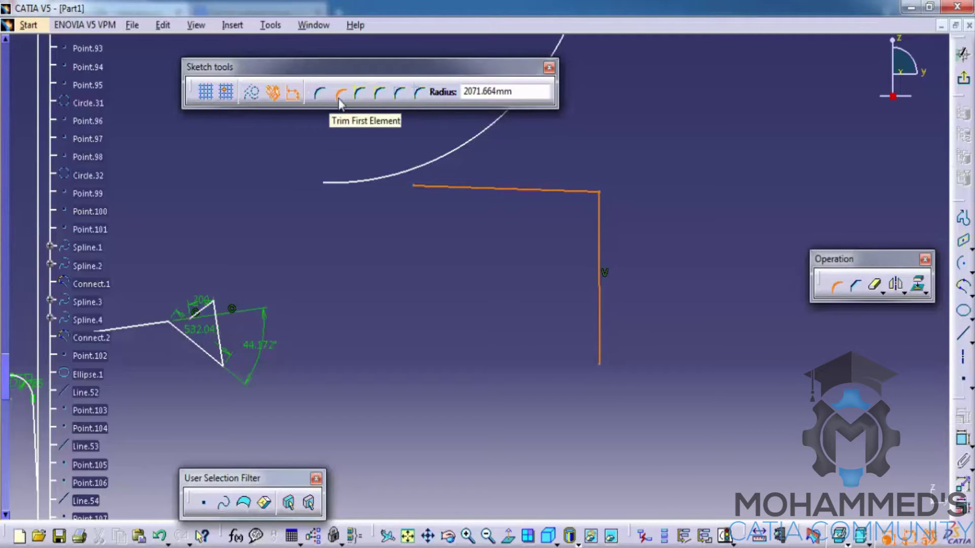
pyautogui.click(321, 95)
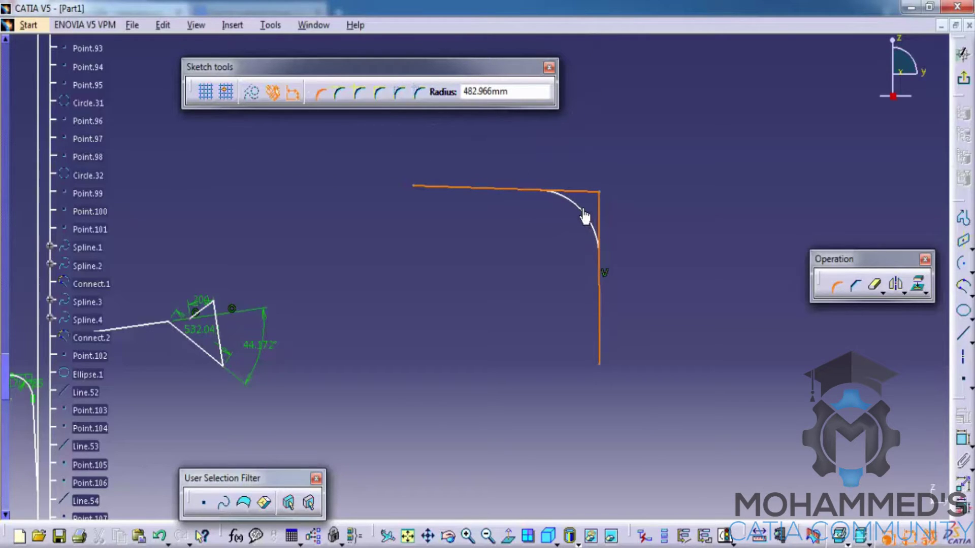
pyautogui.click(585, 217)
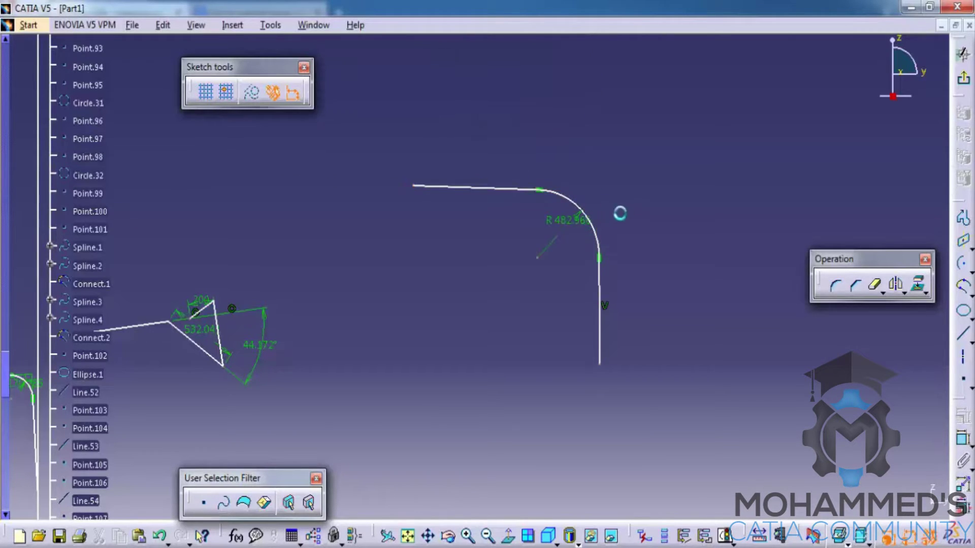
pyautogui.keyDown('ctrl'); pyautogui.moveTo(602, 189); pyautogui.dragTo(555, 199, button='middle'); pyautogui.keyUp('ctrl')
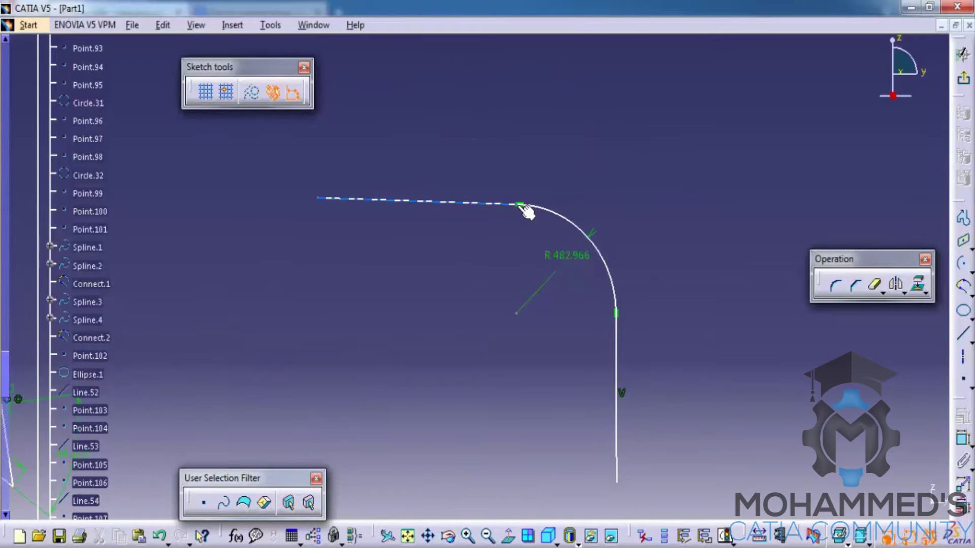
# Draw a second sharp-cornered profile to the right, with a top line and a steep line down.
pyautogui.moveTo(631, 135)
pyautogui.mouseDown(button='middle')
pyautogui.moveTo(485, 211)
pyautogui.moveTo(505, 228)
pyautogui.mouseUp(button='middle')
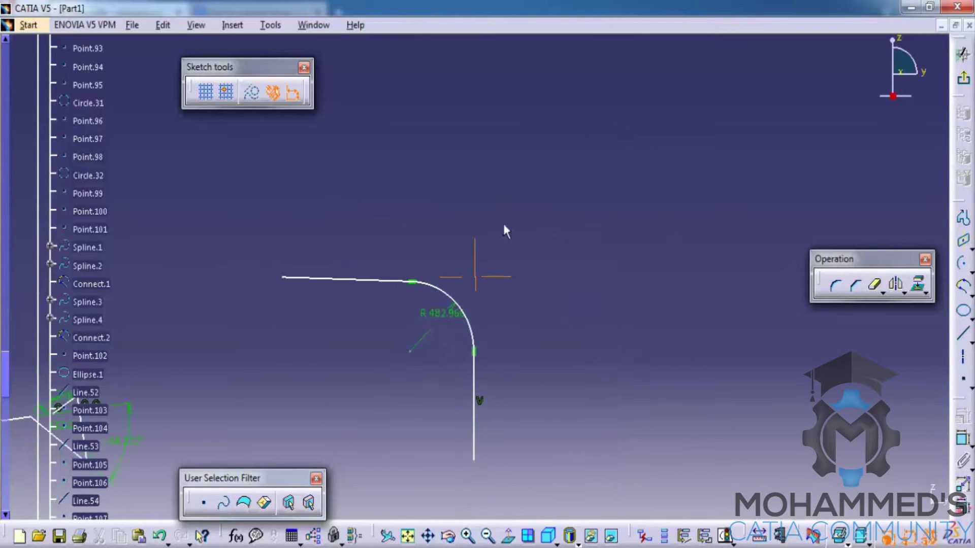
pyautogui.moveTo(604, 209)
pyautogui.mouseDown(button='middle')
pyautogui.moveTo(553, 183)
pyautogui.moveTo(538, 162)
pyautogui.mouseUp(button='middle')
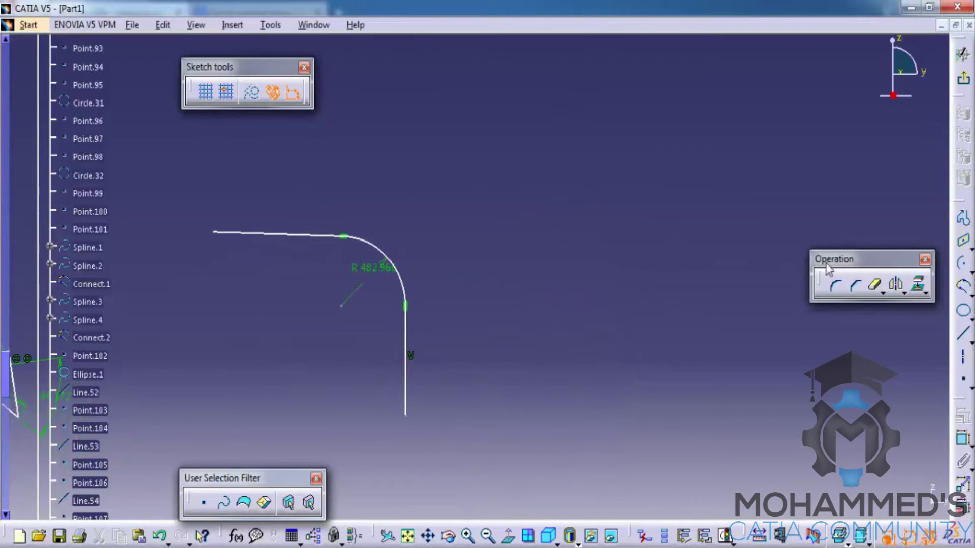
pyautogui.click(964, 221)
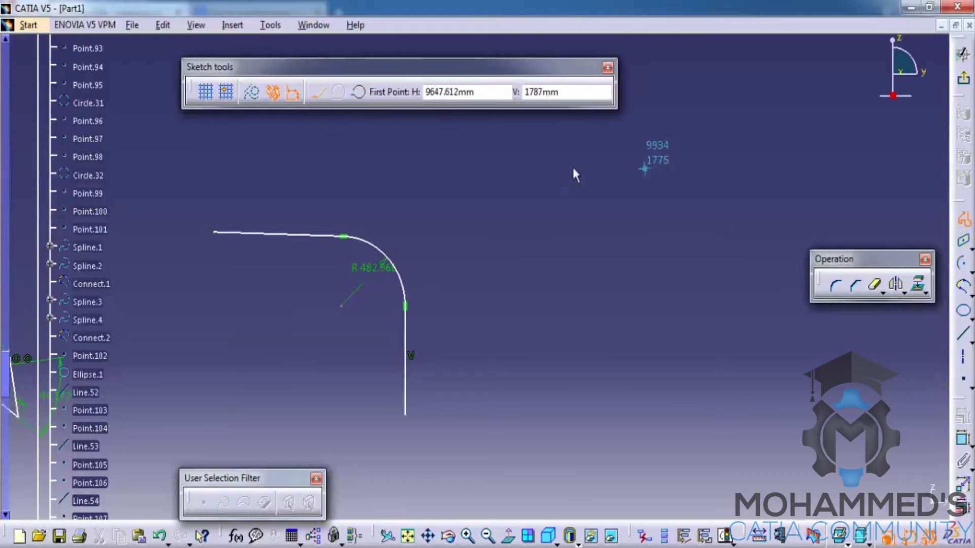
pyautogui.click(545, 180)
pyautogui.click(720, 166)
pyautogui.click(753, 369)
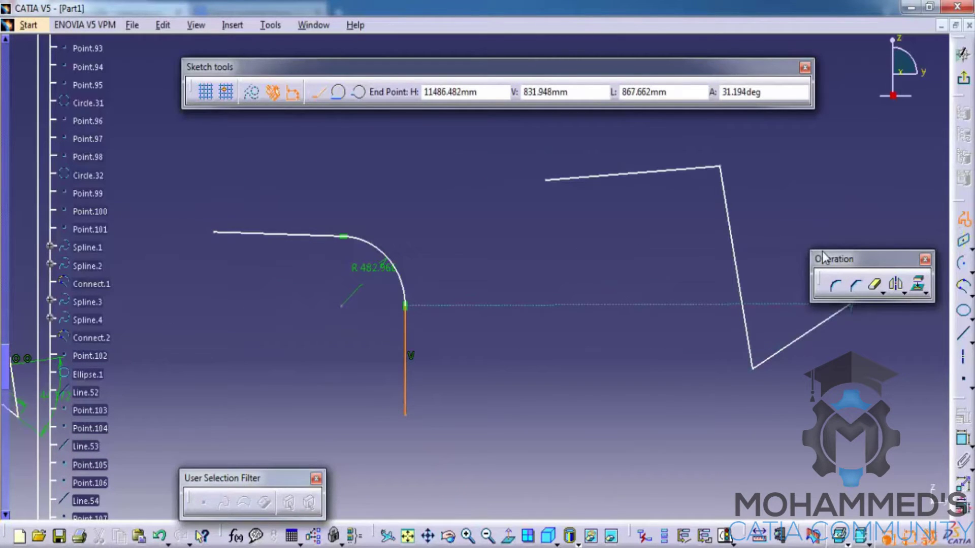
pyautogui.press('Escape')
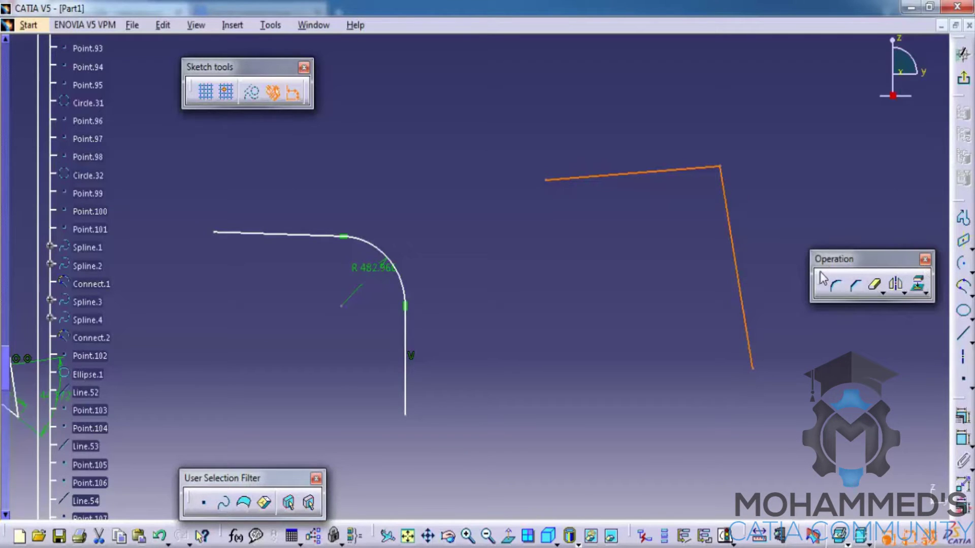
# Chamfer the corner between the top and slanted segments, entering 300 for both lengths.
pyautogui.click(856, 285)
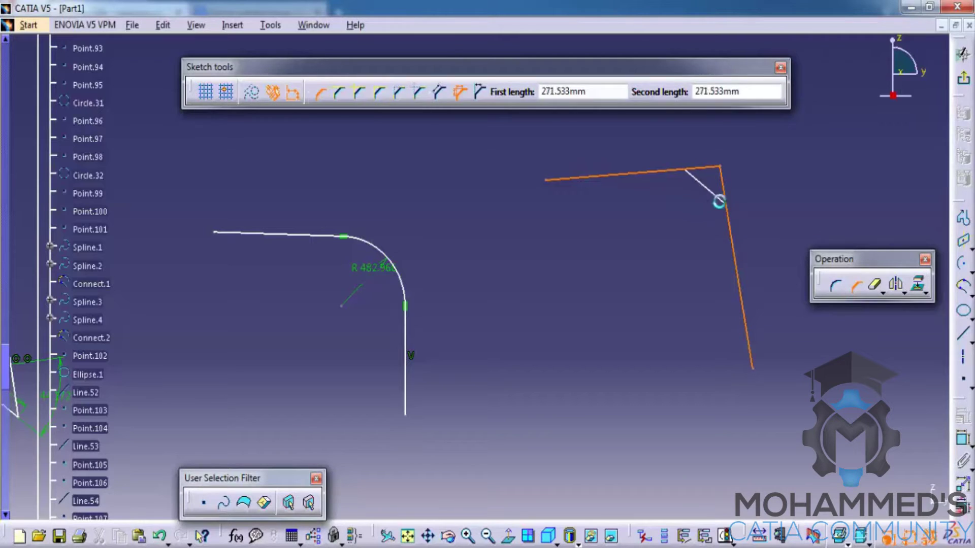
pyautogui.press('Escape')
pyautogui.click(855, 294)
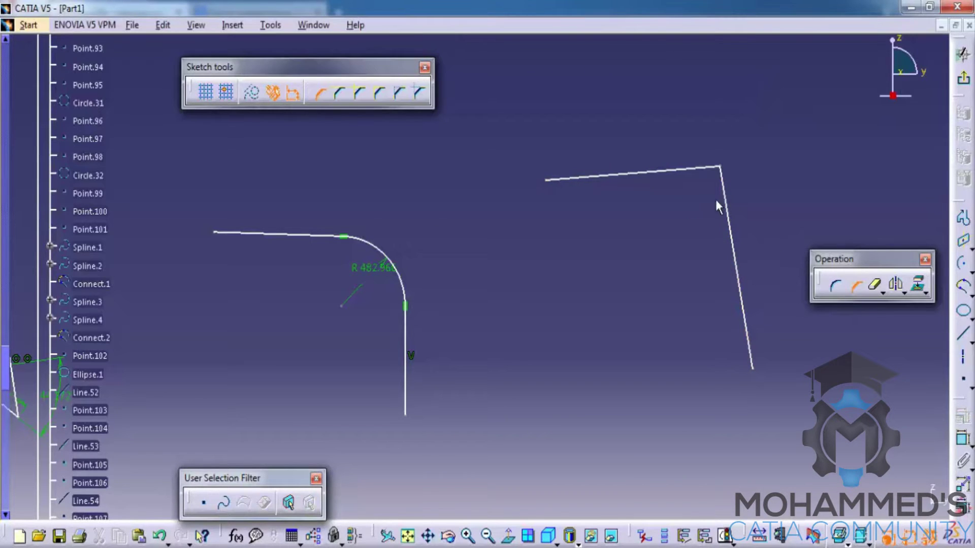
pyautogui.click(699, 172)
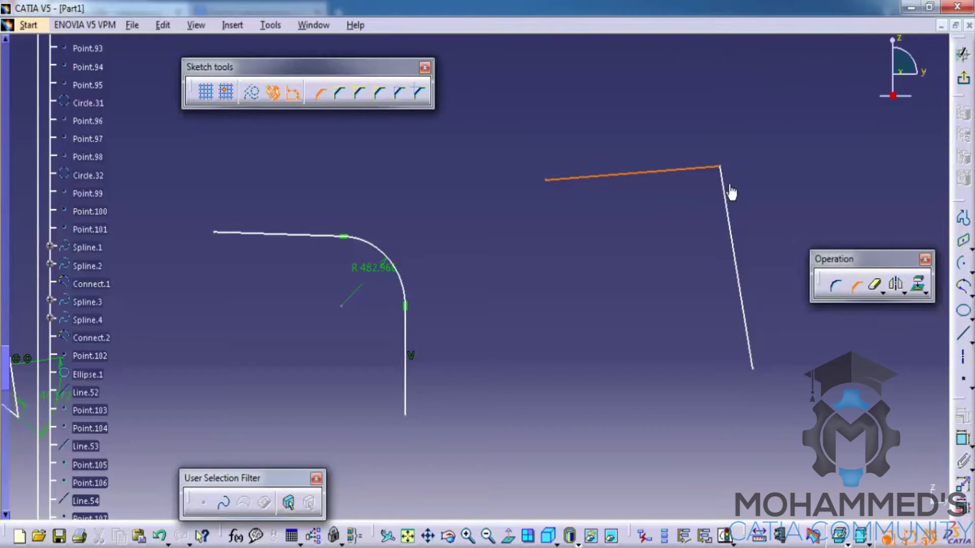
pyautogui.click(731, 190)
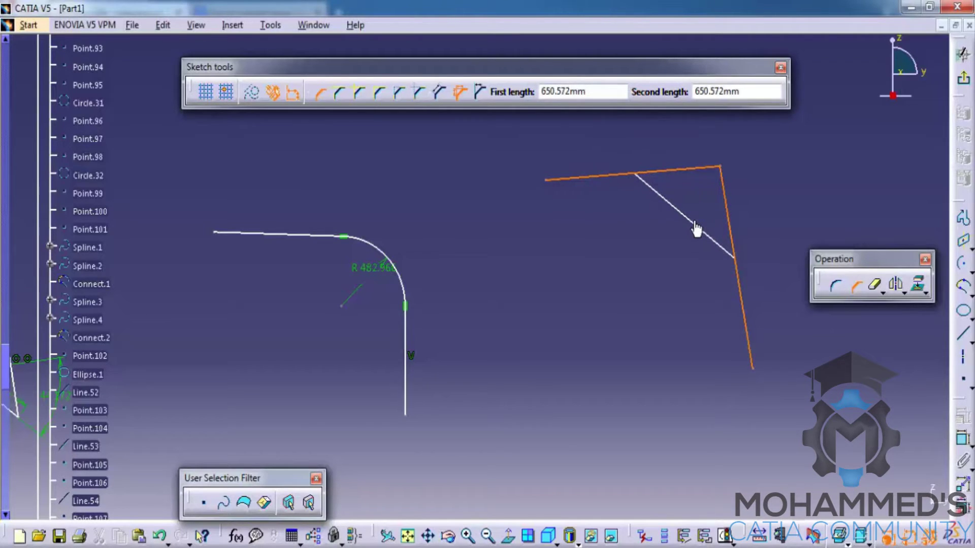
pyautogui.press('Tab')
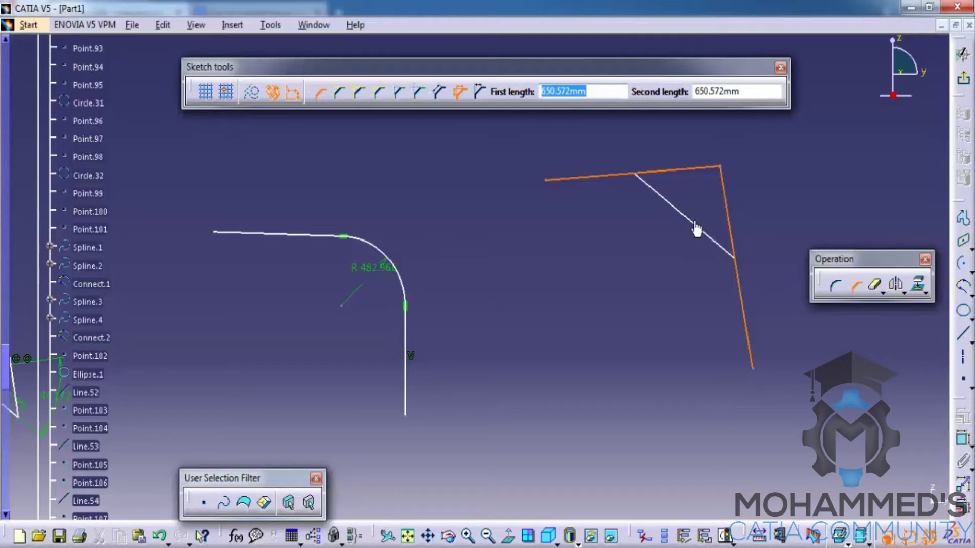
pyautogui.write('300')
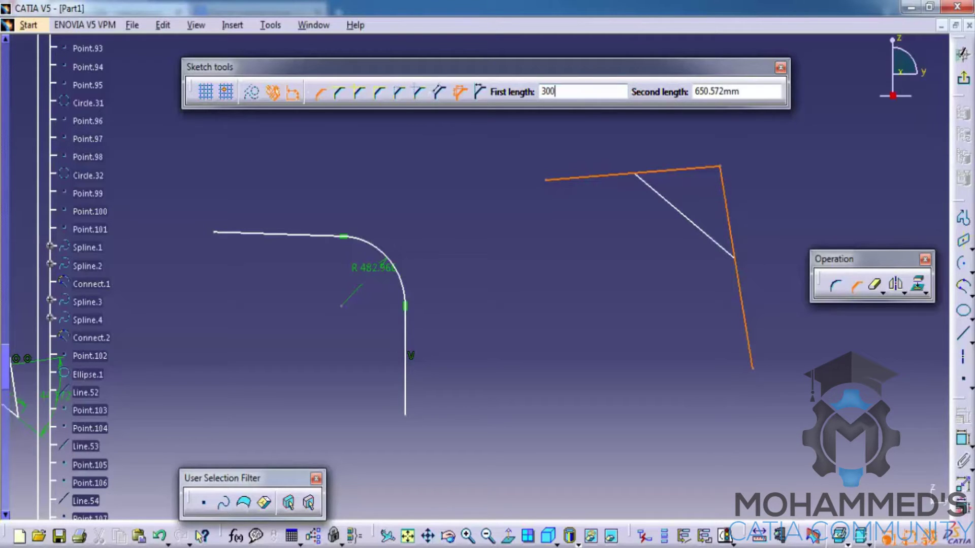
pyautogui.press('Tab')
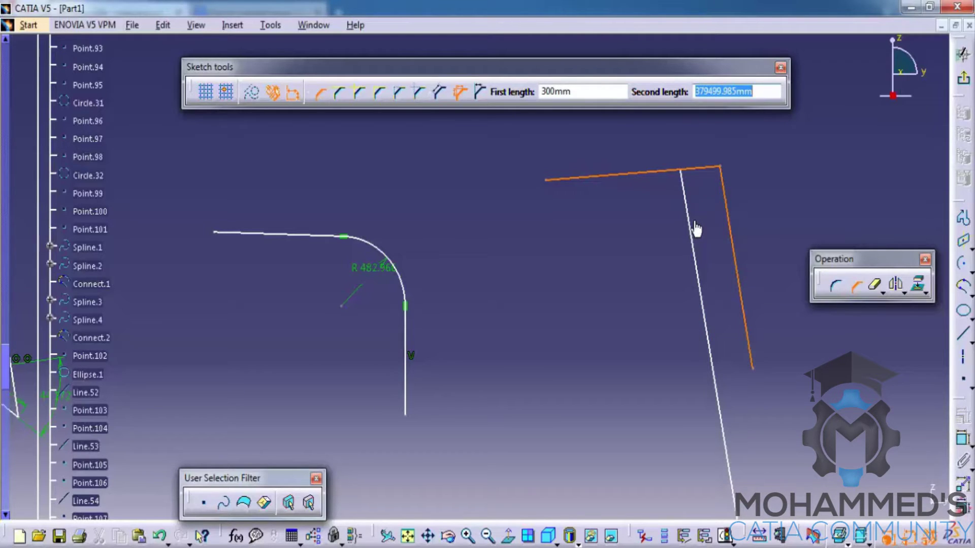
pyautogui.write('300')
pyautogui.press('Return')
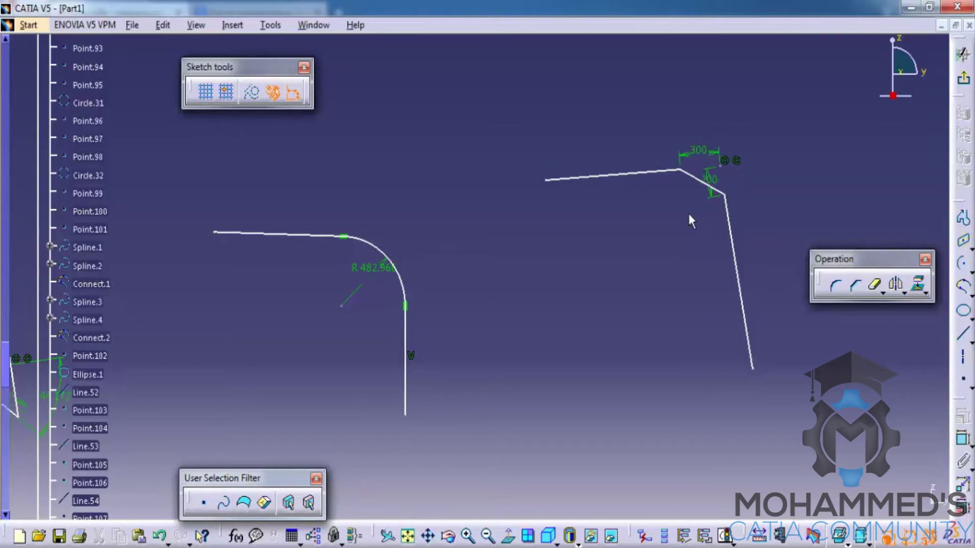
pyautogui.moveTo(728, 181)
pyautogui.mouseDown(button='middle')
pyautogui.moveTo(616, 278)
pyautogui.moveTo(674, 175)
pyautogui.moveTo(327, 229)
pyautogui.mouseUp(button='middle')
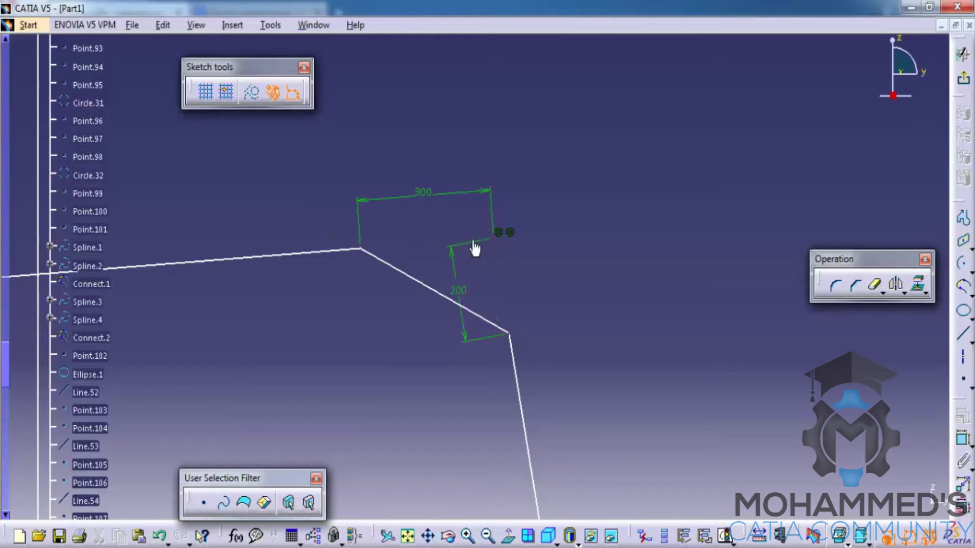
pyautogui.moveTo(475, 249); pyautogui.dragTo(521, 294, button='middle')
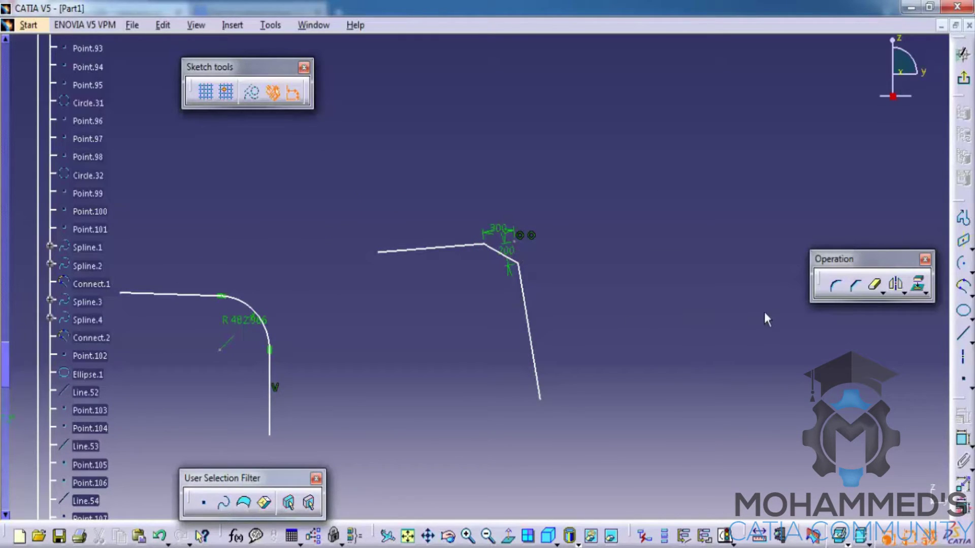
pyautogui.moveTo(681, 290)
pyautogui.mouseDown(button='middle')
pyautogui.moveTo(648, 340)
pyautogui.moveTo(669, 331)
pyautogui.moveTo(681, 284)
pyautogui.mouseUp(button='middle')
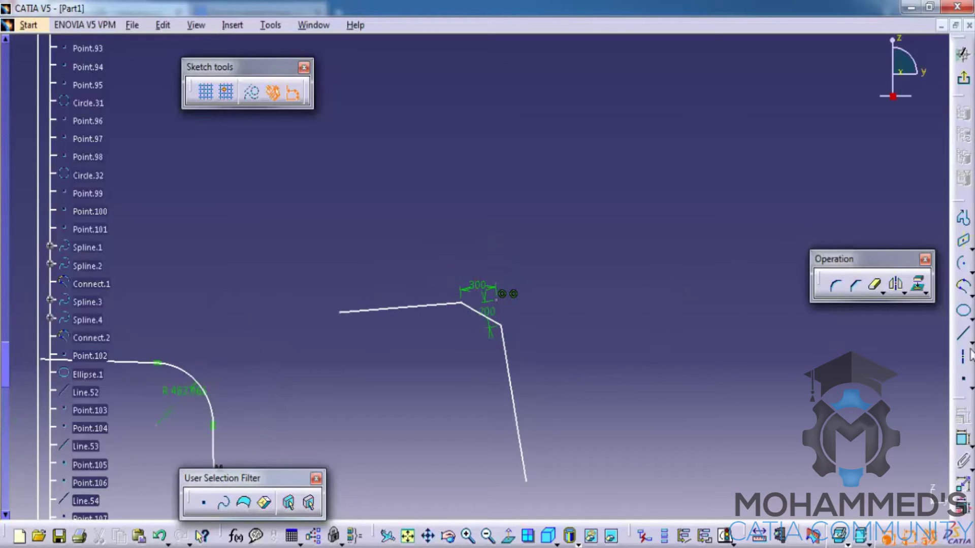
# Draw a two-segment profile with a sharp corner in free space right of the chamfered profile.
pyautogui.click(963, 220)
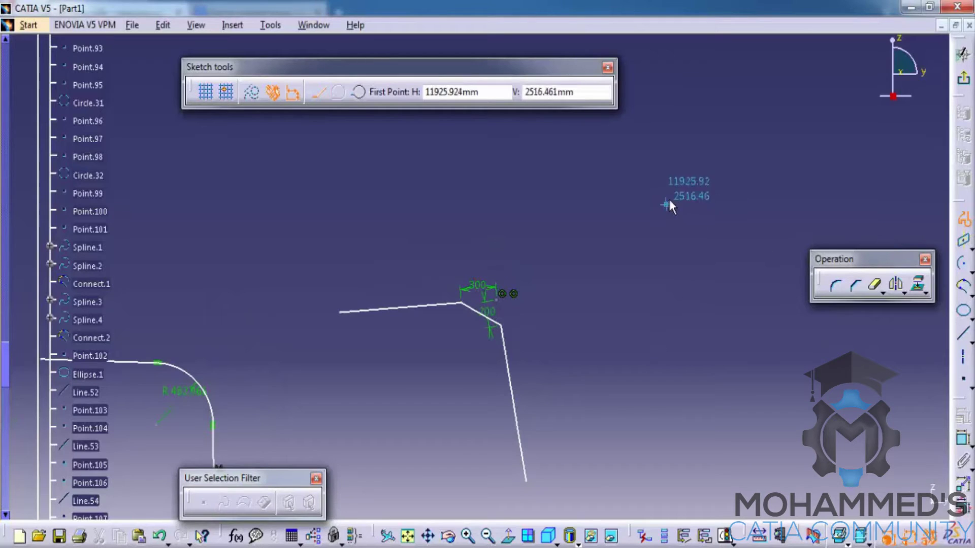
pyautogui.moveTo(600, 224); pyautogui.dragTo(363, 244, button='middle')
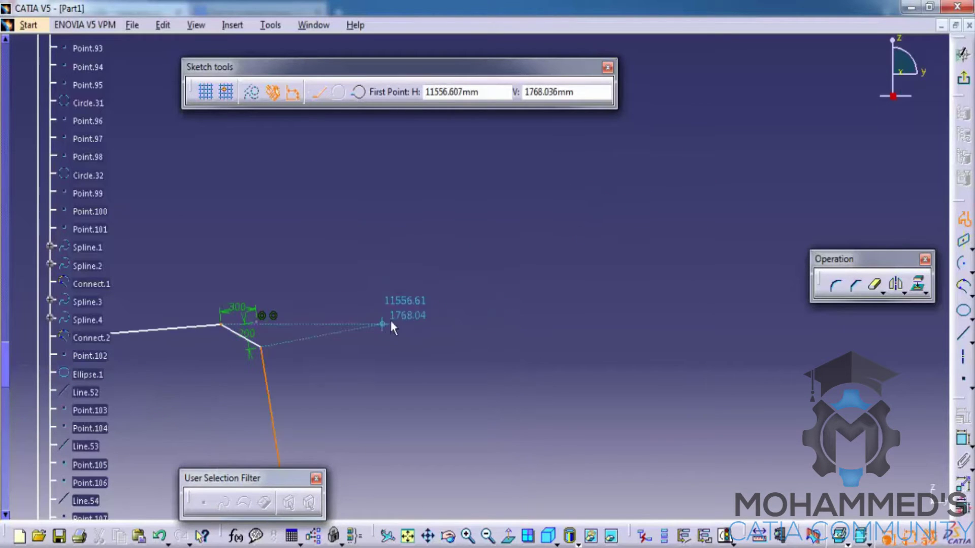
pyautogui.click(401, 263)
pyautogui.click(660, 193)
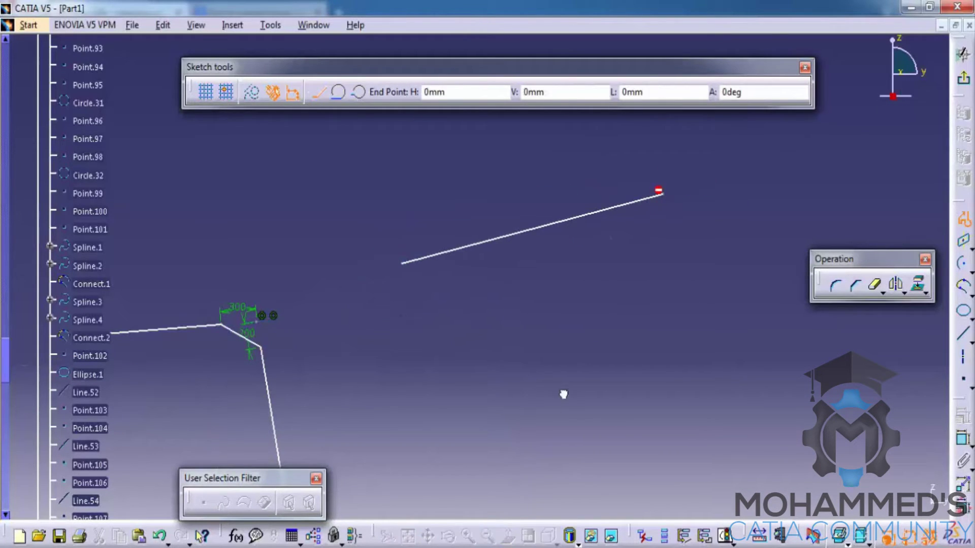
pyautogui.moveTo(661, 194); pyautogui.dragTo(574, 412)
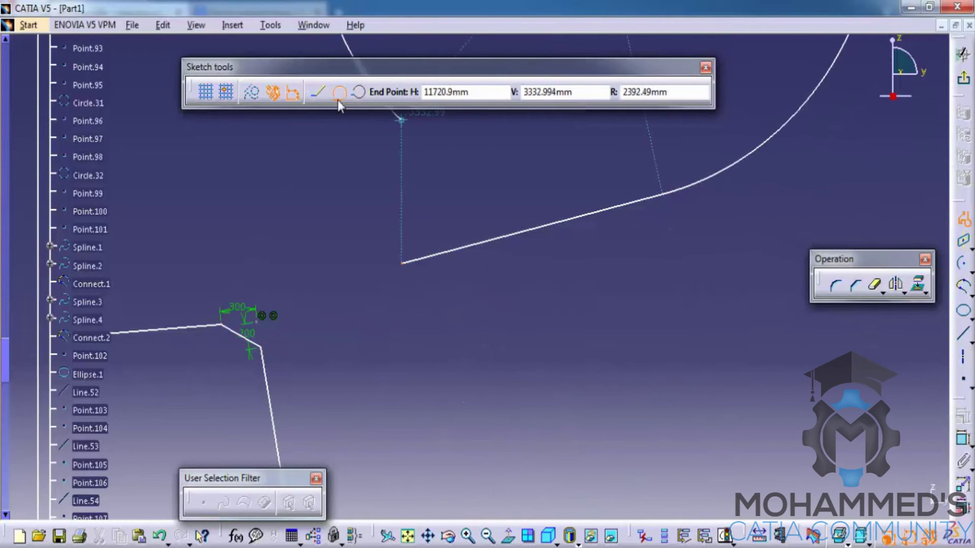
pyautogui.click(563, 413)
pyautogui.moveTo(563, 413); pyautogui.dragTo(705, 361)
pyautogui.press('Escape')
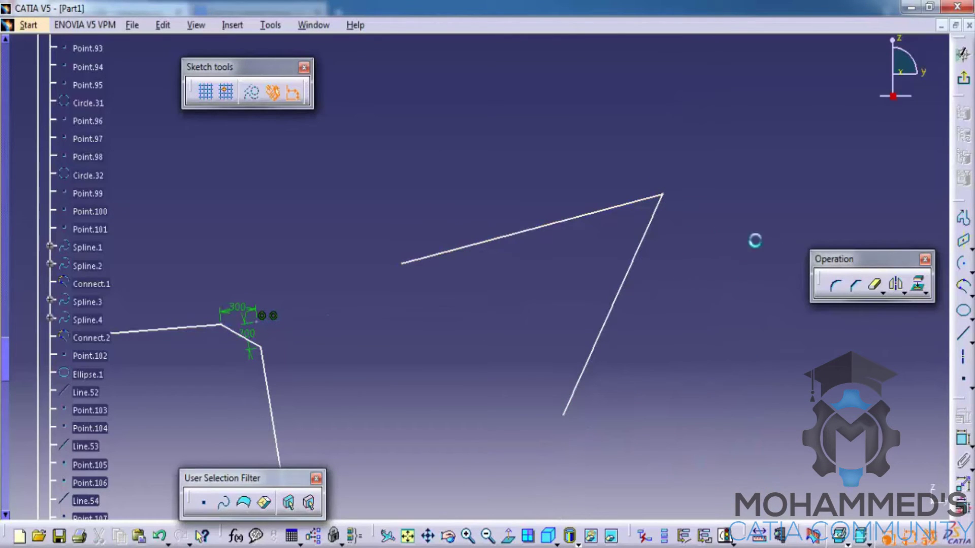
# Draw a long diagonal line crossing both segments of the new profile.
pyautogui.click(963, 335)
pyautogui.click(434, 159)
pyautogui.click(704, 490)
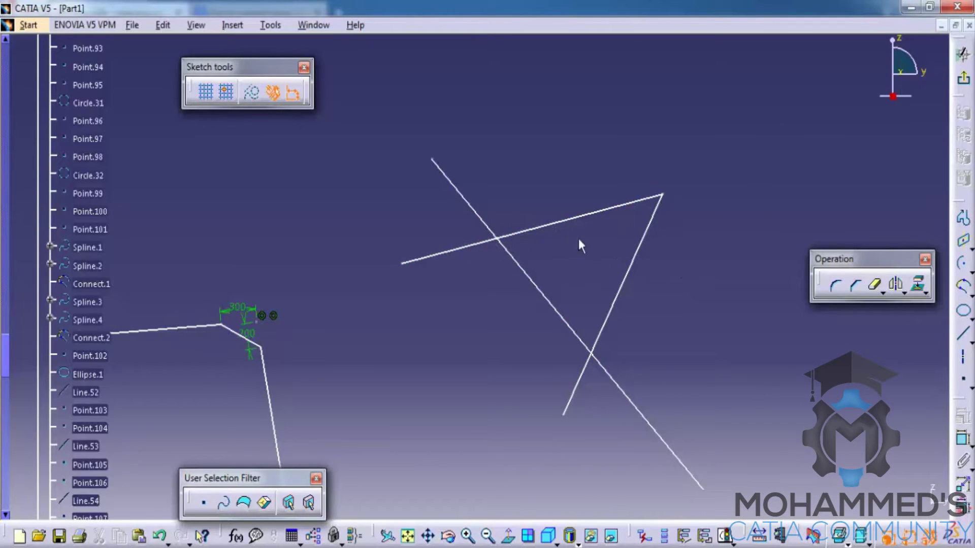
# Quick Trim the diagonal's upper end and the top line's overhang at the upper-left crossing.
pyautogui.click(875, 287)
pyautogui.click(876, 288)
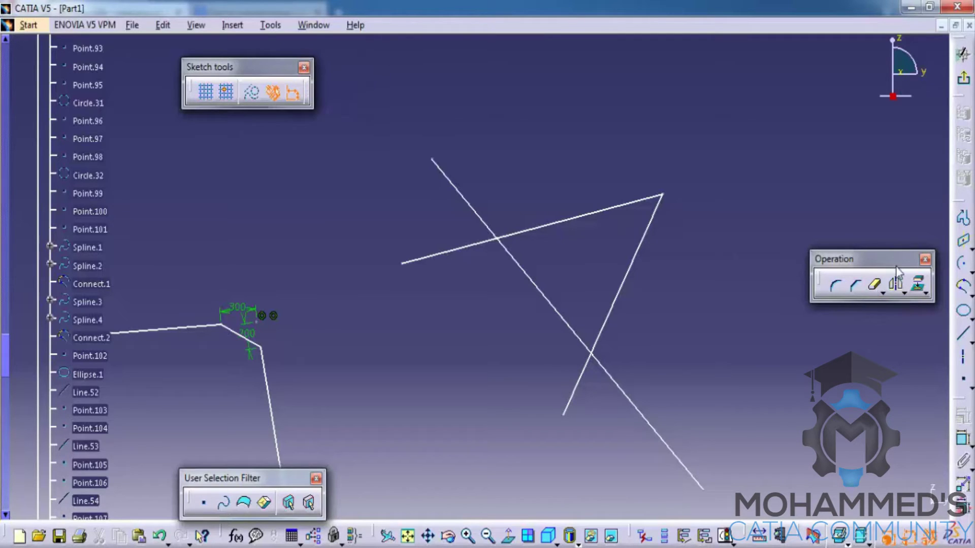
pyautogui.click(874, 285)
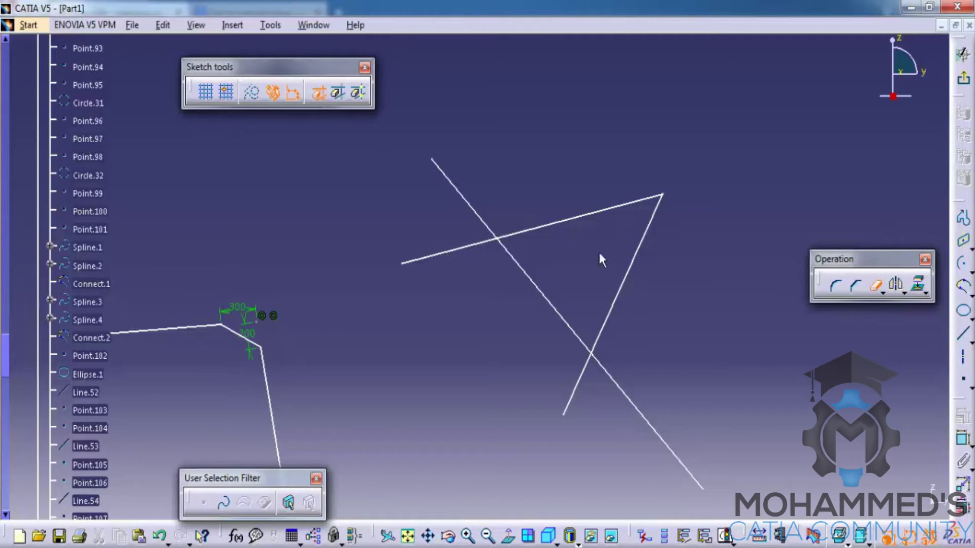
pyautogui.click(485, 246)
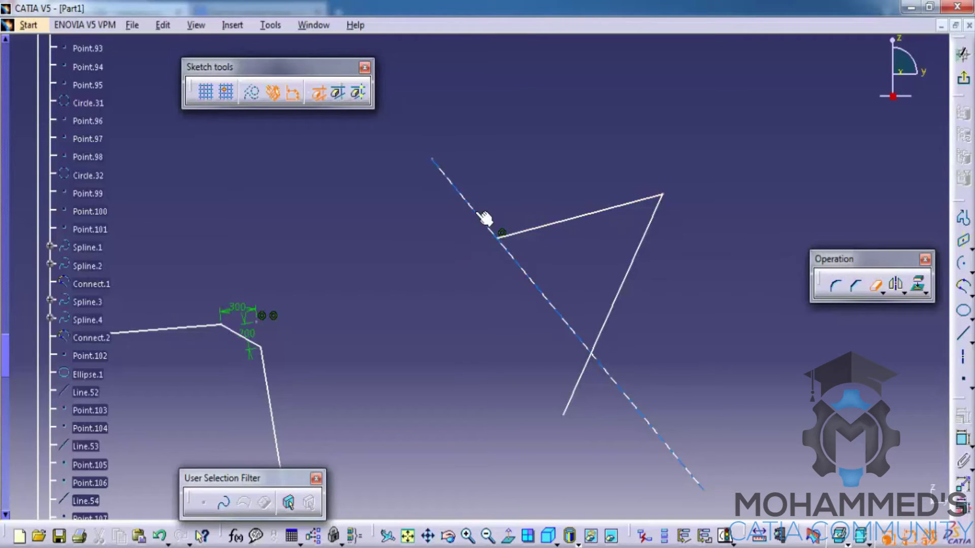
pyautogui.click(490, 223)
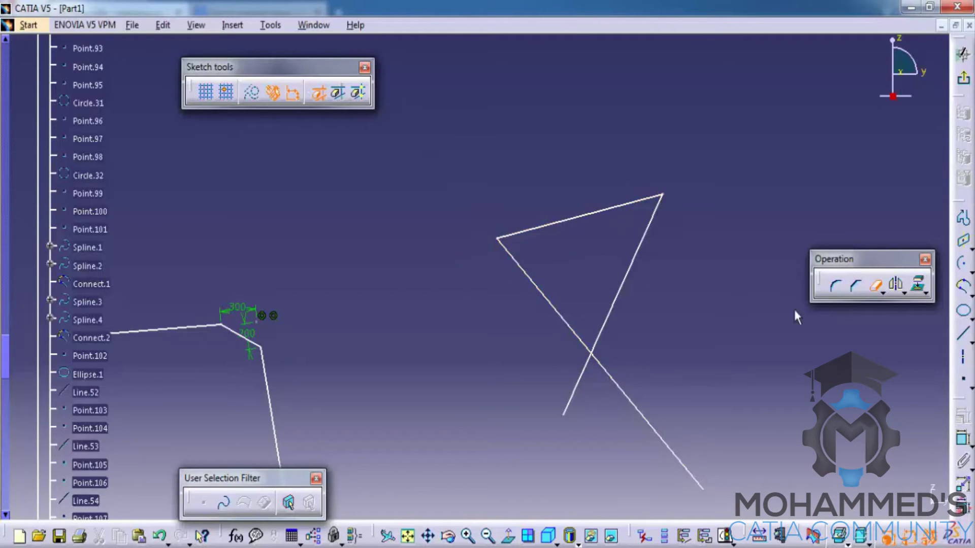
# Trim the two lines against each other at the lower crossing, closing the triangle.
pyautogui.click(883, 294)
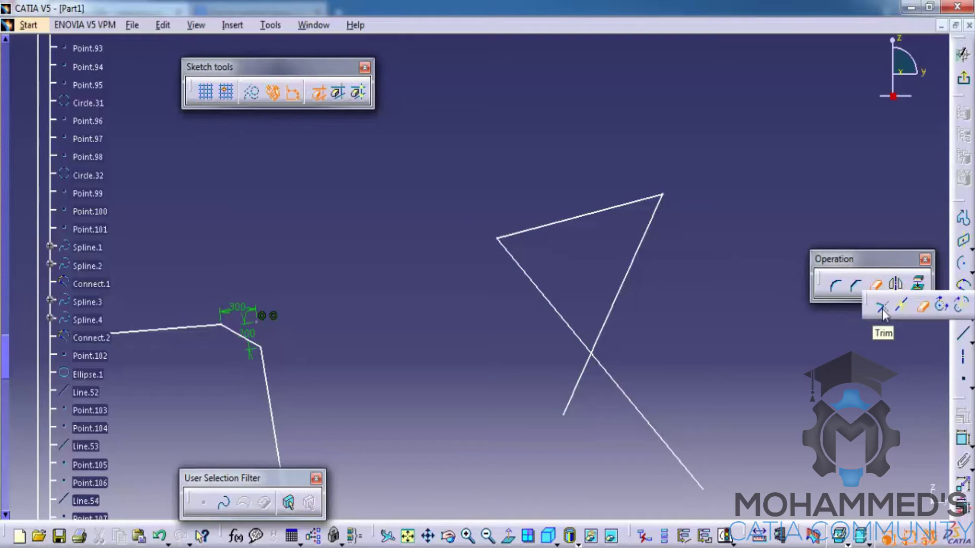
pyautogui.click(882, 306)
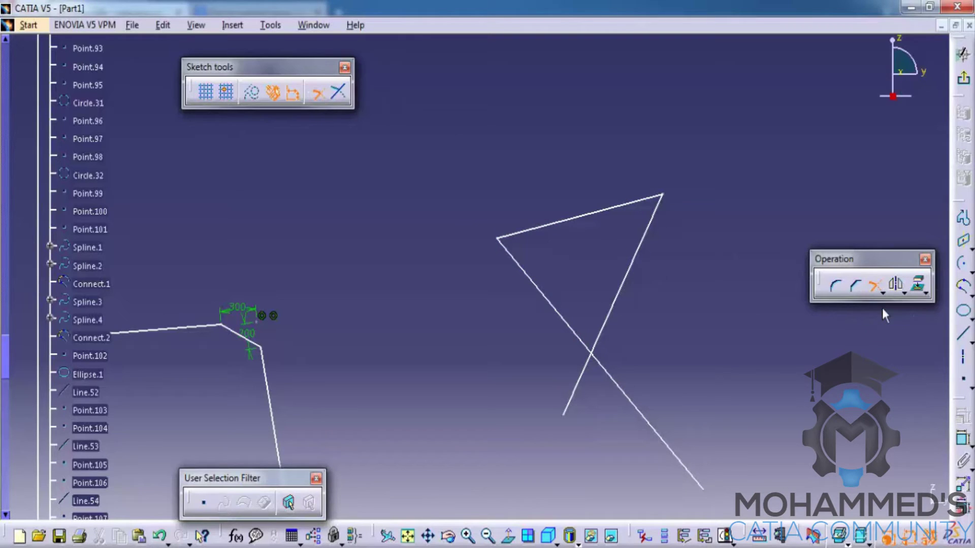
pyautogui.click(579, 342)
pyautogui.click(612, 333)
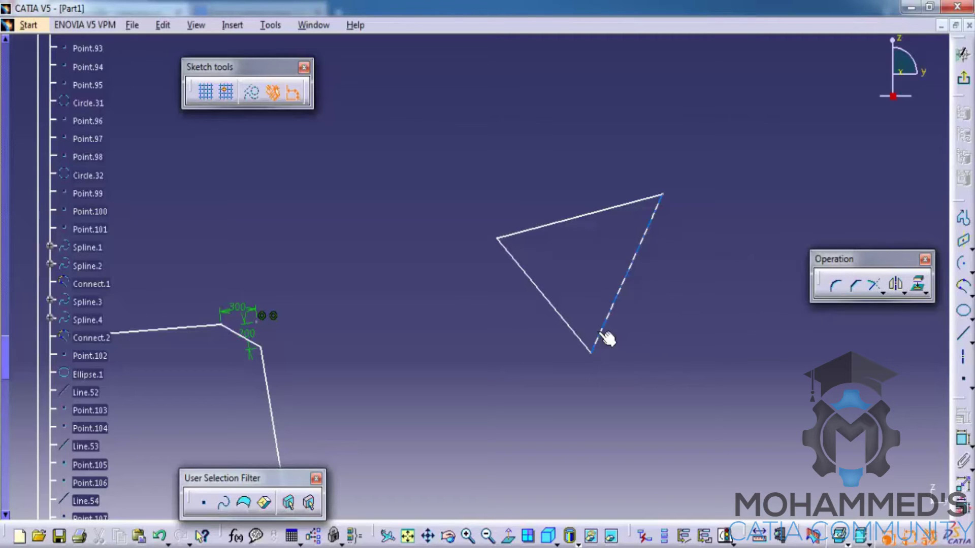
pyautogui.moveTo(605, 337); pyautogui.dragTo(492, 226, button='middle')
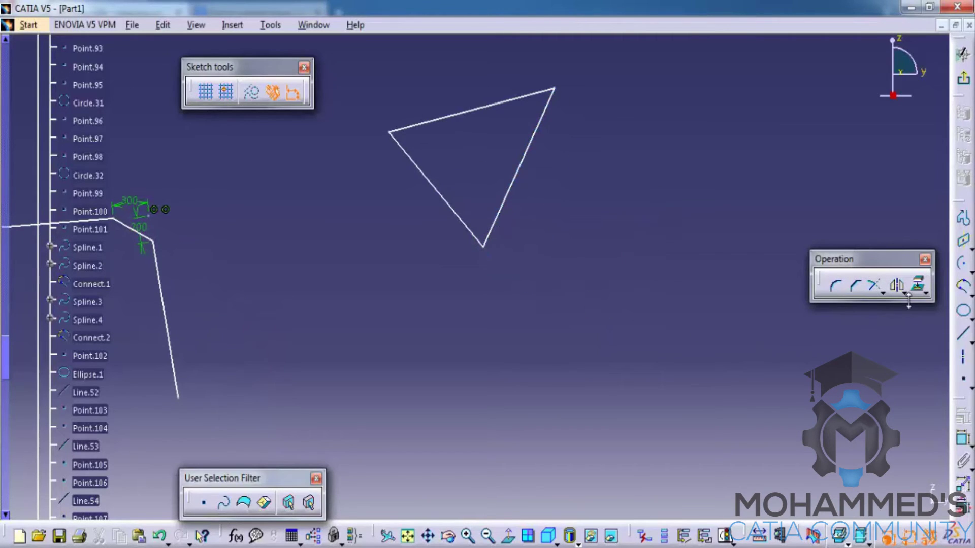
# Draw a stepped seven-segment Z profile of horizontal and vertical lines below the triangle.
pyautogui.click(963, 219)
pyautogui.moveTo(598, 349); pyautogui.dragTo(577, 198, button='middle')
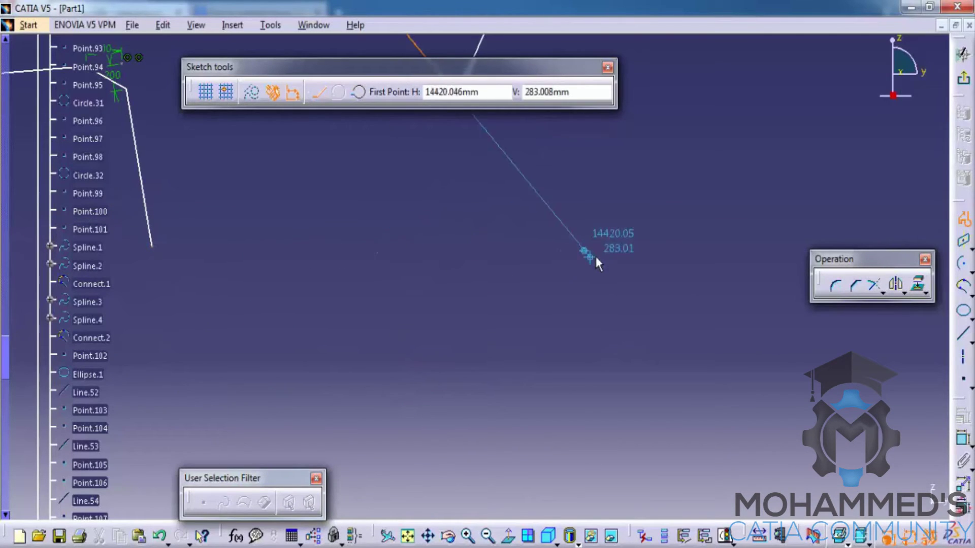
pyautogui.click(600, 216)
pyautogui.click(474, 215)
pyautogui.click(475, 261)
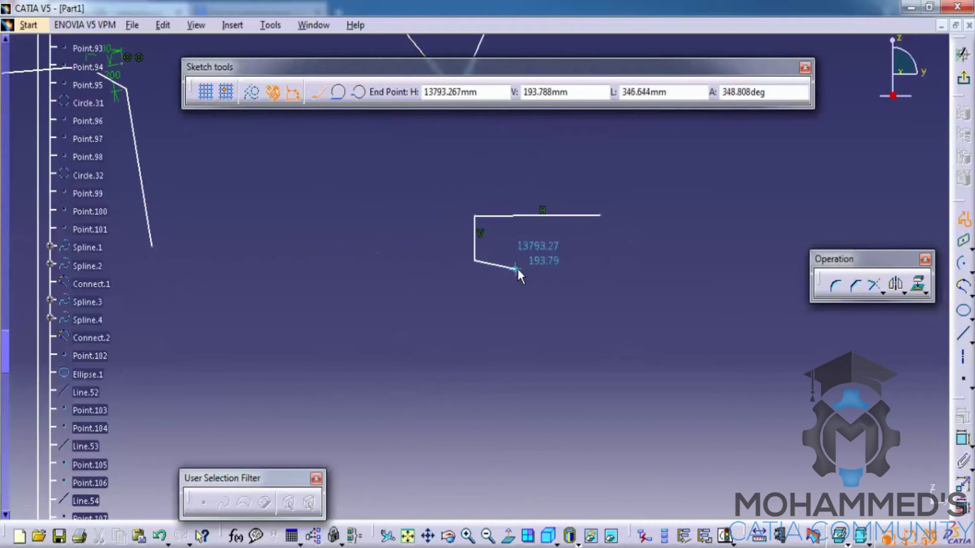
pyautogui.click(537, 261)
pyautogui.click(545, 381)
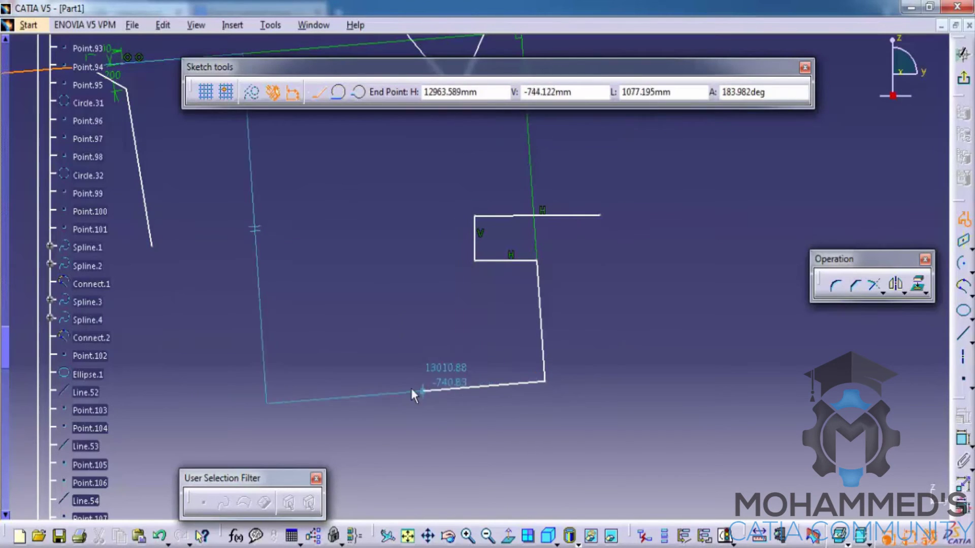
pyautogui.click(397, 425)
pyautogui.click(393, 444)
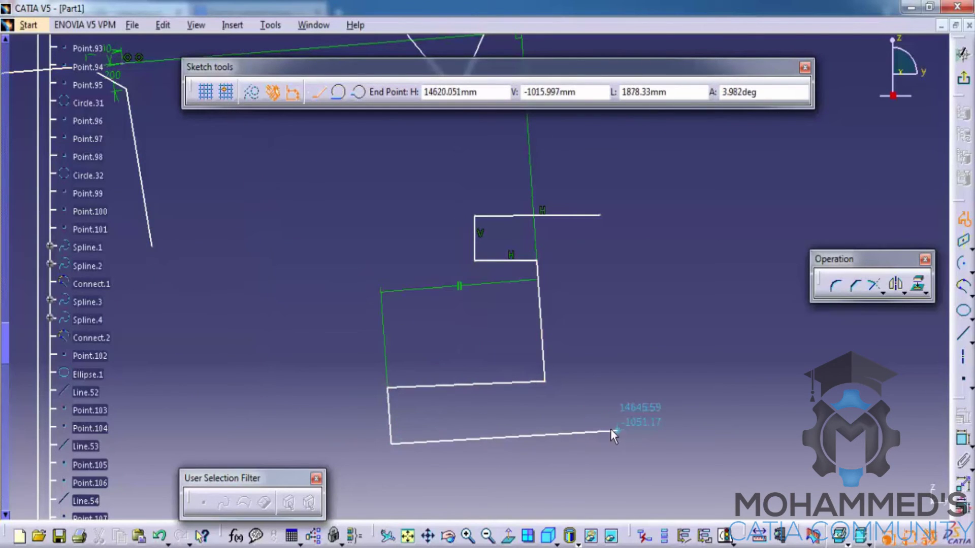
pyautogui.click(627, 433)
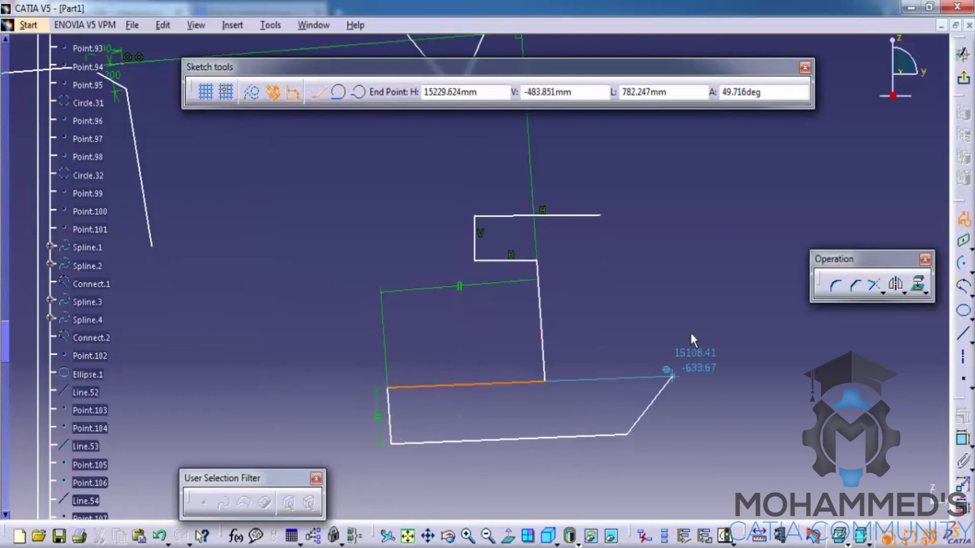
pyautogui.press('Escape')
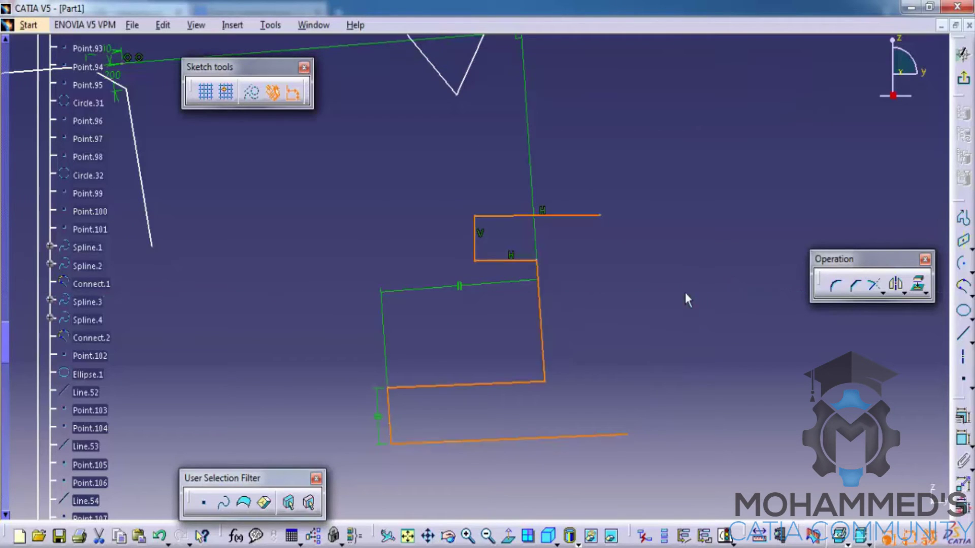
# Draw a vertical axis beside the Z-profile.
pyautogui.click(655, 149)
pyautogui.click(673, 499)
pyautogui.moveTo(673, 499); pyautogui.dragTo(511, 454, button='middle')
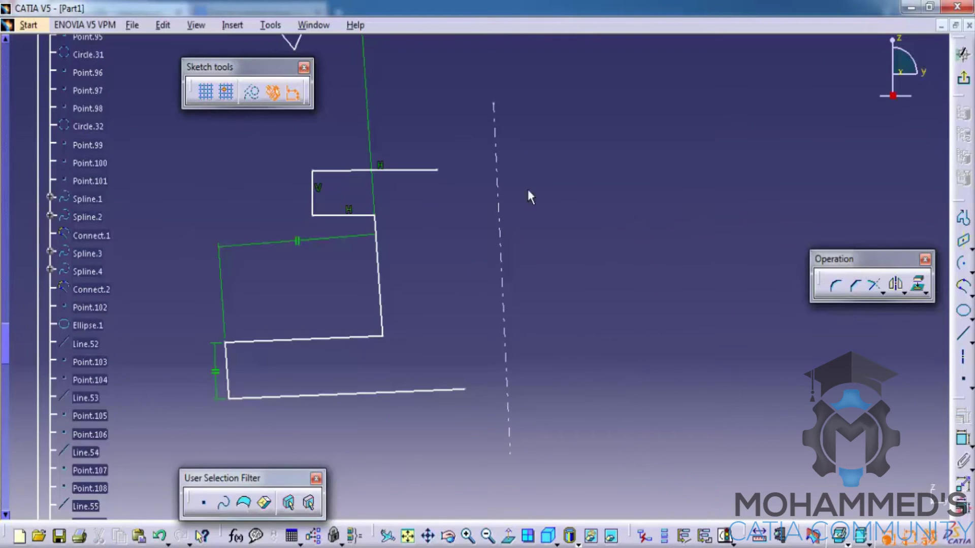
# Mirror all seven Z-profile lines across the dash-dot axis.
pyautogui.click(395, 172)
pyautogui.keyDown('ctrl'); pyautogui.click(313, 197); pyautogui.keyUp('ctrl')
pyautogui.keyDown('ctrl'); pyautogui.click(340, 222); pyautogui.keyUp('ctrl')
pyautogui.keyDown('ctrl'); pyautogui.click(382, 274); pyautogui.keyUp('ctrl')
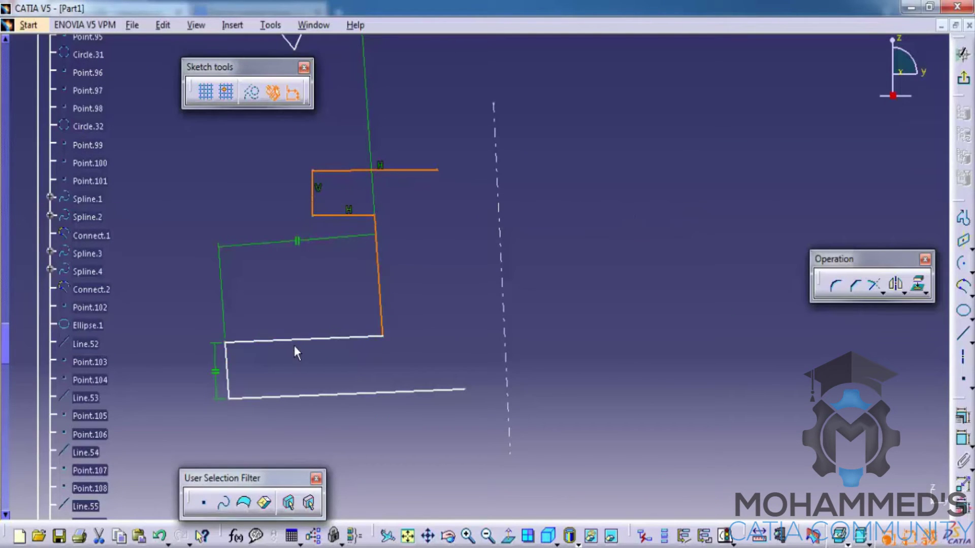
pyautogui.keyDown('ctrl'); pyautogui.click(269, 341); pyautogui.keyUp('ctrl')
pyautogui.keyDown('ctrl'); pyautogui.click(228, 387); pyautogui.keyUp('ctrl')
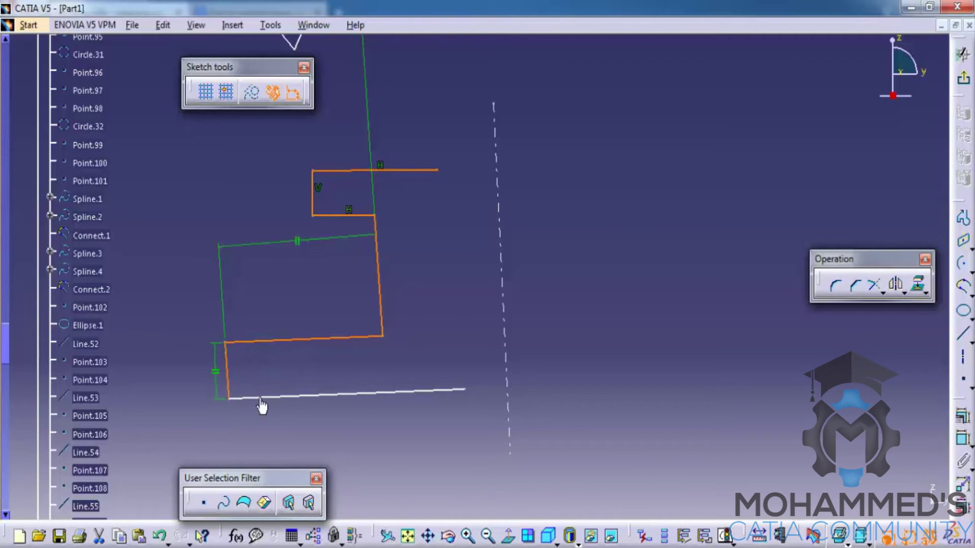
pyautogui.keyDown('ctrl'); pyautogui.click(274, 397); pyautogui.keyUp('ctrl')
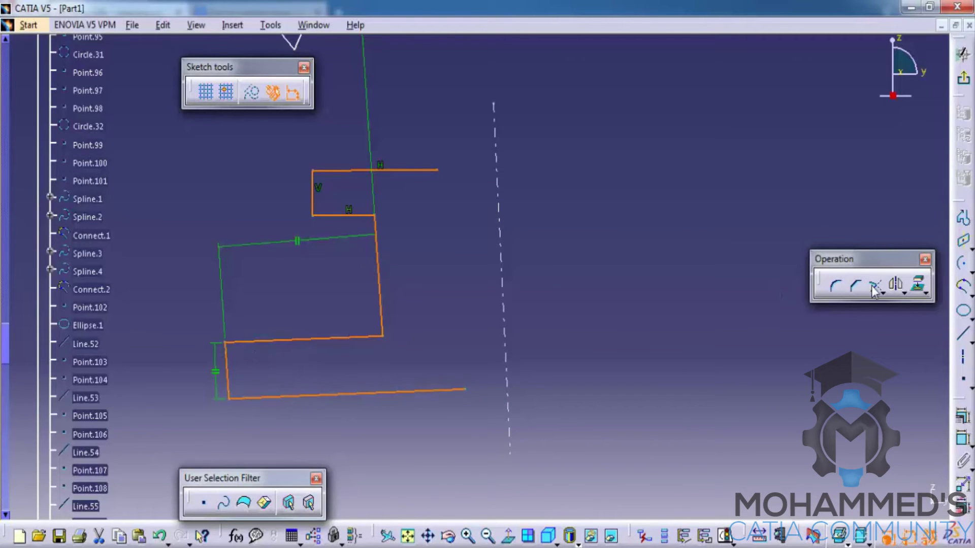
pyautogui.click(907, 296)
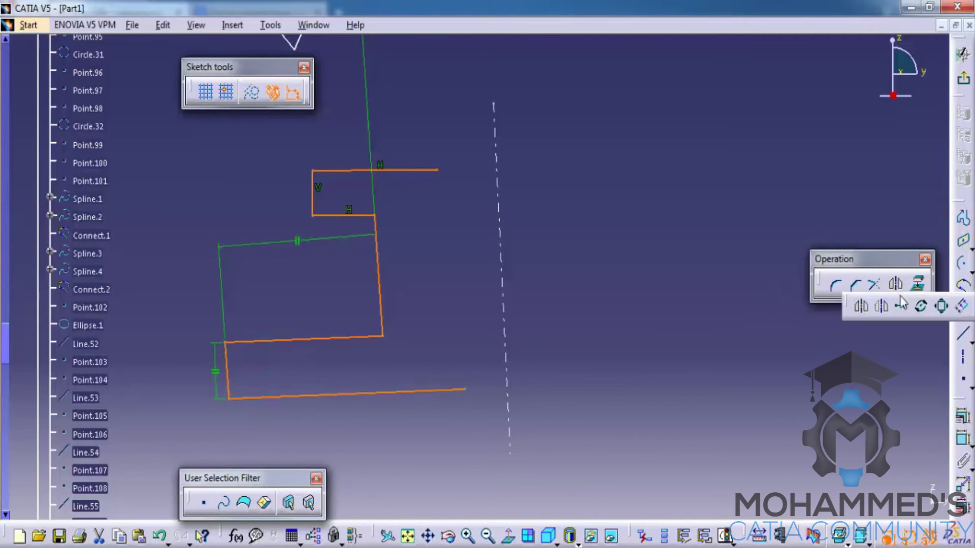
pyautogui.click(864, 308)
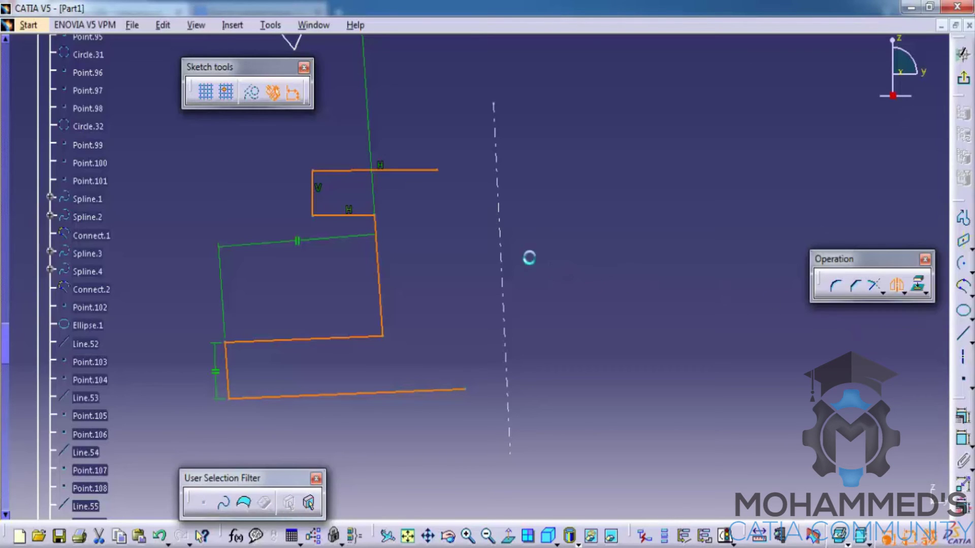
pyautogui.click(506, 240)
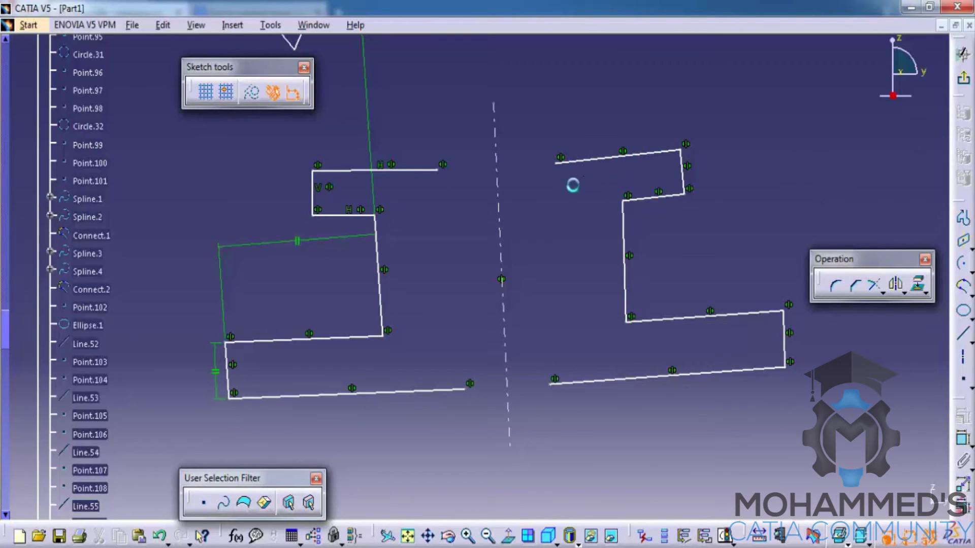
# Snap the mirrored top line's end onto the axis, then select the whole mirrored copy.
pyautogui.moveTo(556, 168); pyautogui.dragTo(513, 174)
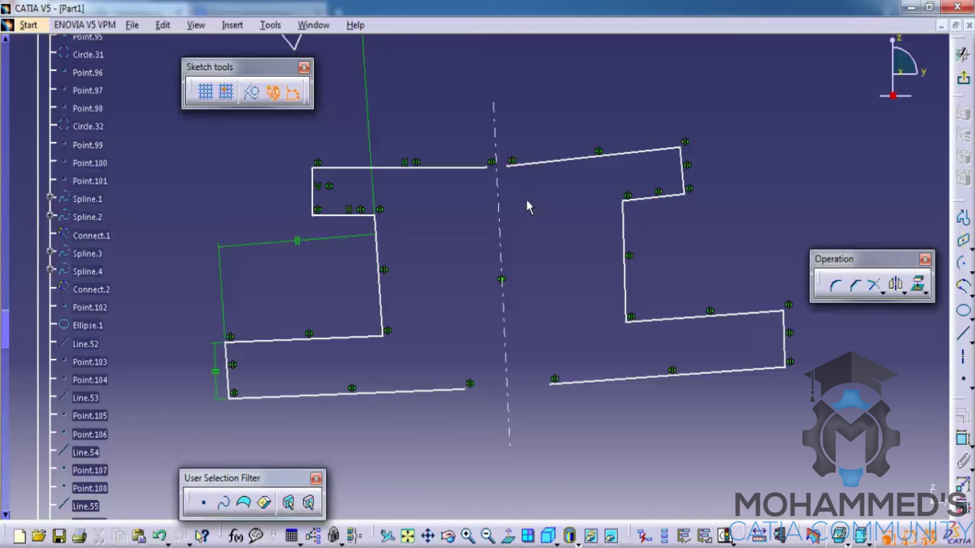
pyautogui.moveTo(527, 197)
pyautogui.mouseDown(button='middle')
pyautogui.moveTo(549, 244)
pyautogui.moveTo(572, 141)
pyautogui.mouseUp(button='middle')
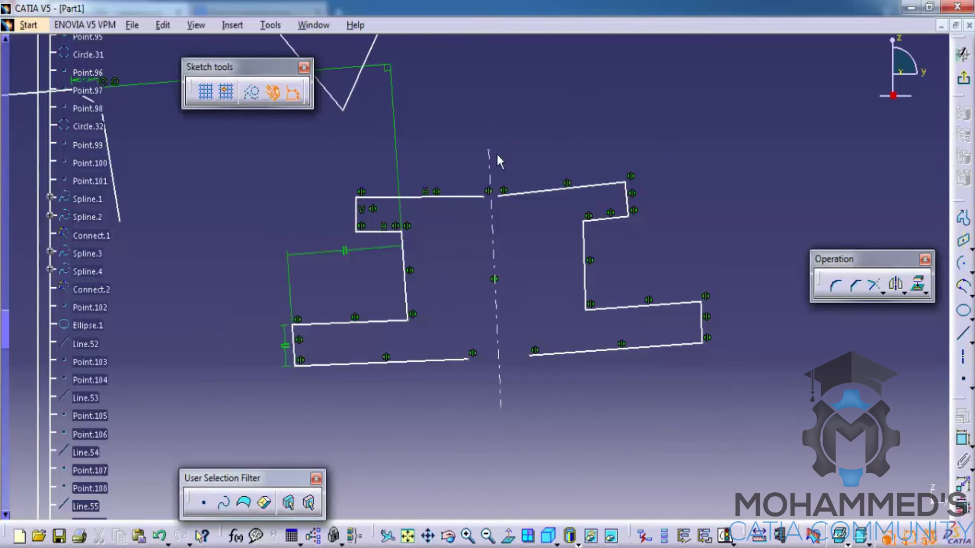
pyautogui.moveTo(497, 155); pyautogui.dragTo(800, 414)
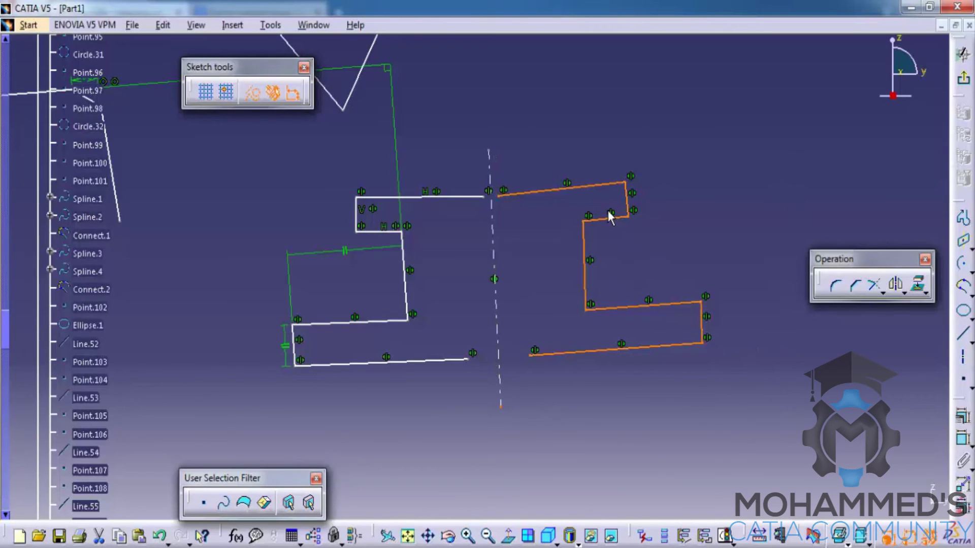
# Delete the mirrored copy and flip the original Z-profile across the axis with Symmetry.
pyautogui.press('Delete')
pyautogui.moveTo(225, 176)
pyautogui.mouseDown()
pyautogui.moveTo(278, 228)
pyautogui.moveTo(589, 427)
pyautogui.moveTo(608, 380)
pyautogui.moveTo(599, 364)
pyautogui.mouseUp()
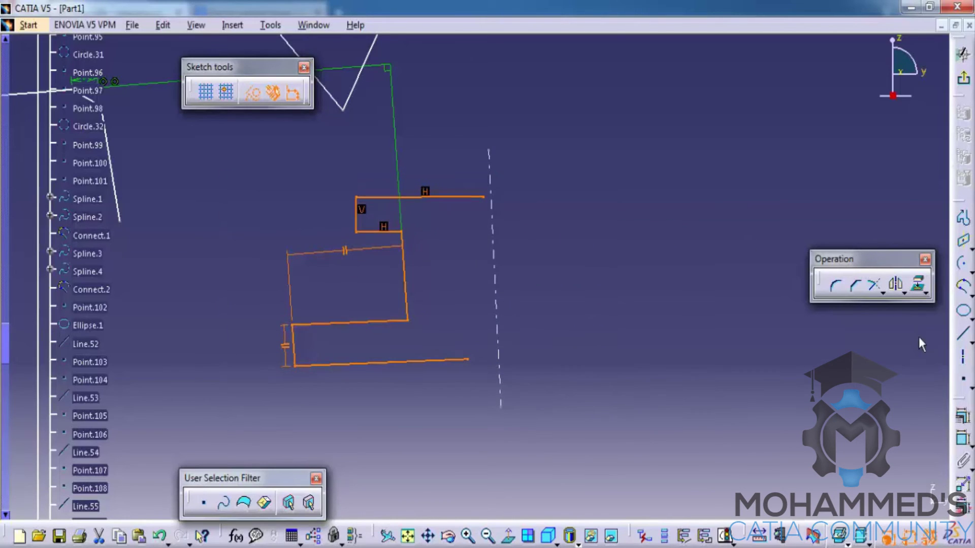
pyautogui.click(906, 293)
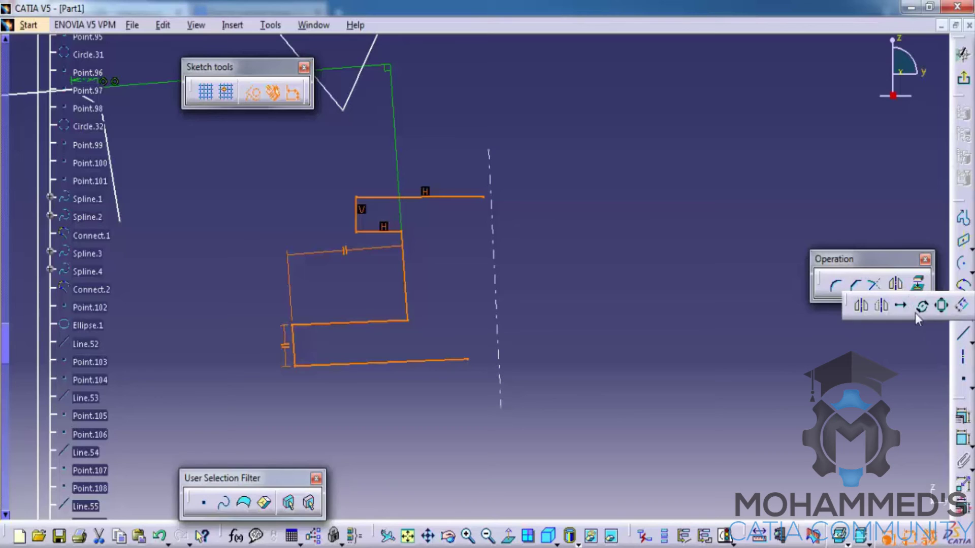
pyautogui.click(882, 309)
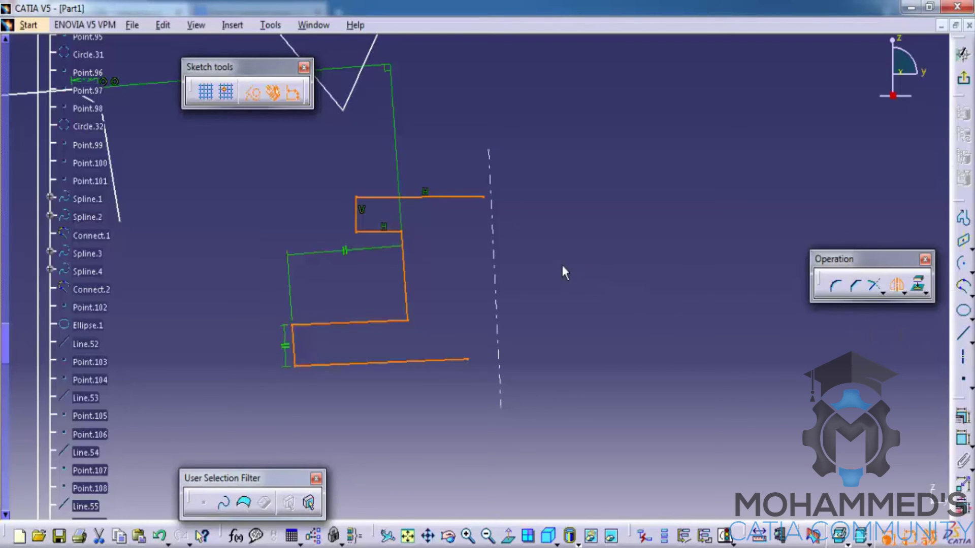
pyautogui.click(495, 238)
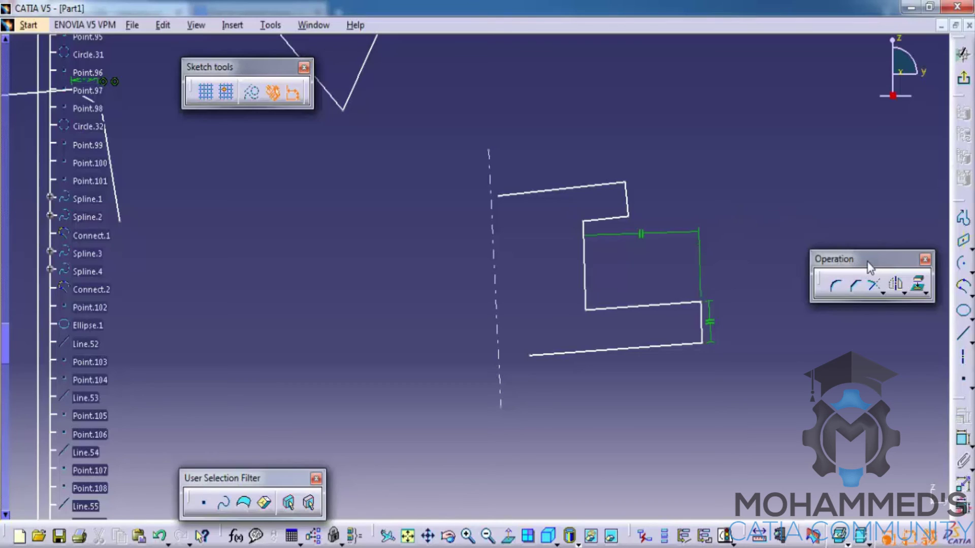
pyautogui.moveTo(870, 266); pyautogui.dragTo(866, 293)
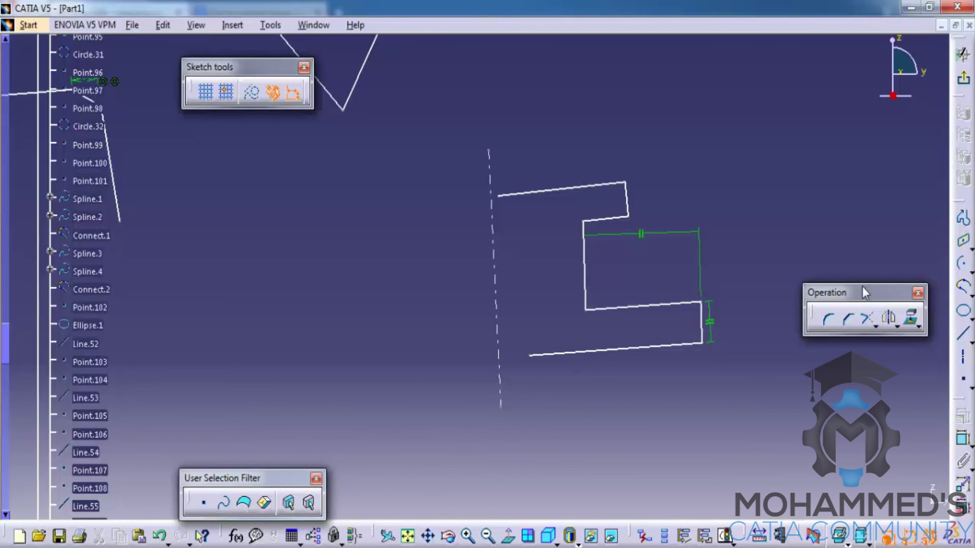
pyautogui.click(911, 320)
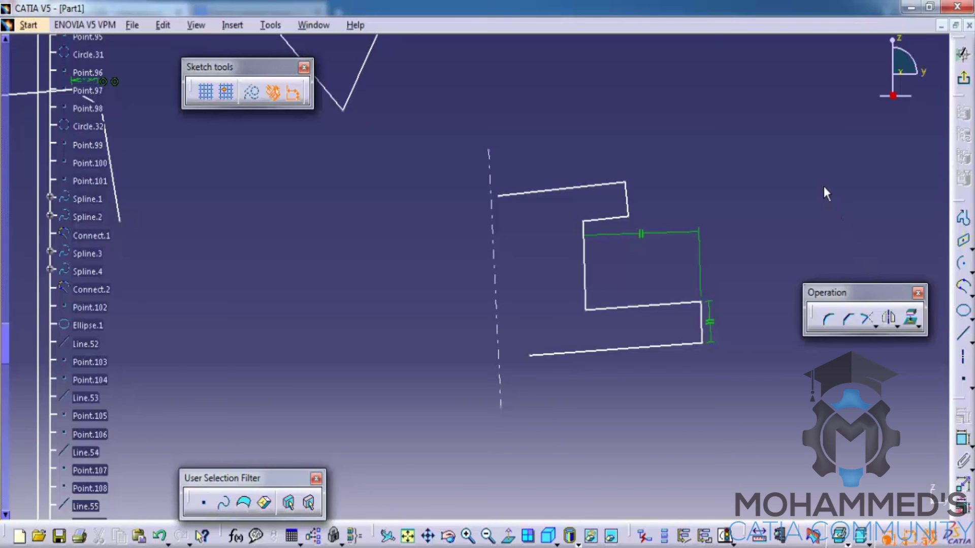